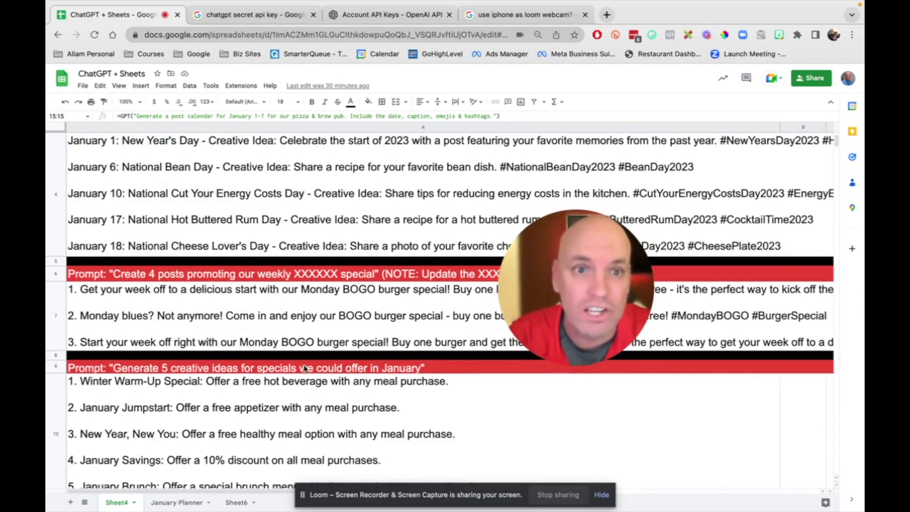
scroll(305, 370, down, 1)
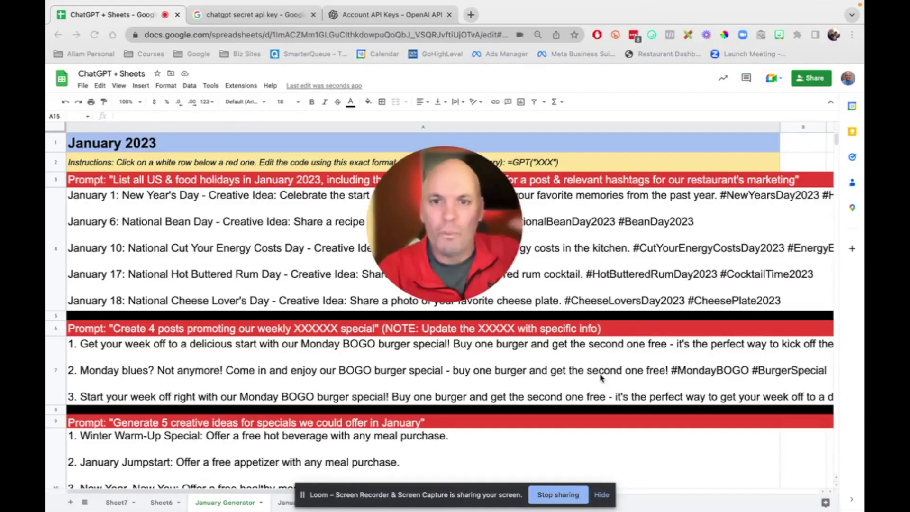
Switch to the empty Sheet7 tab.
scroll(608, 419, down, 2)
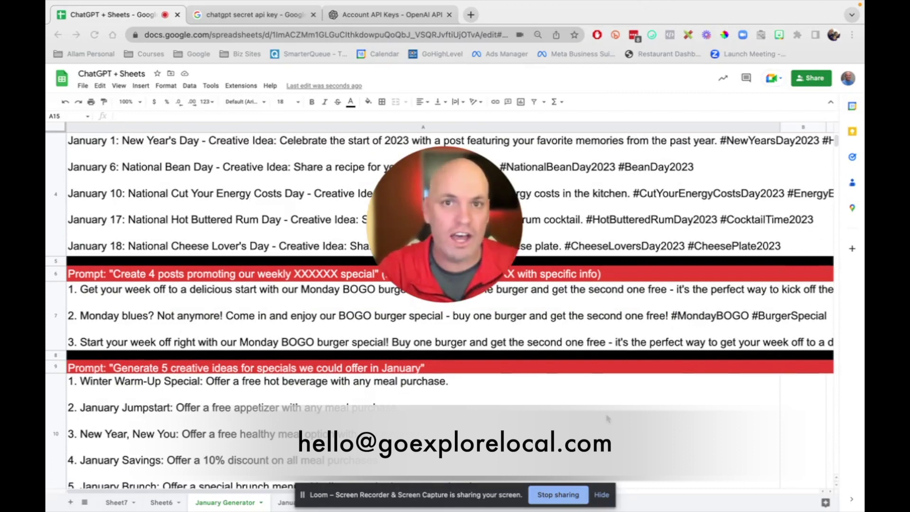
scroll(608, 419, down, 5)
scroll(607, 419, down, 2)
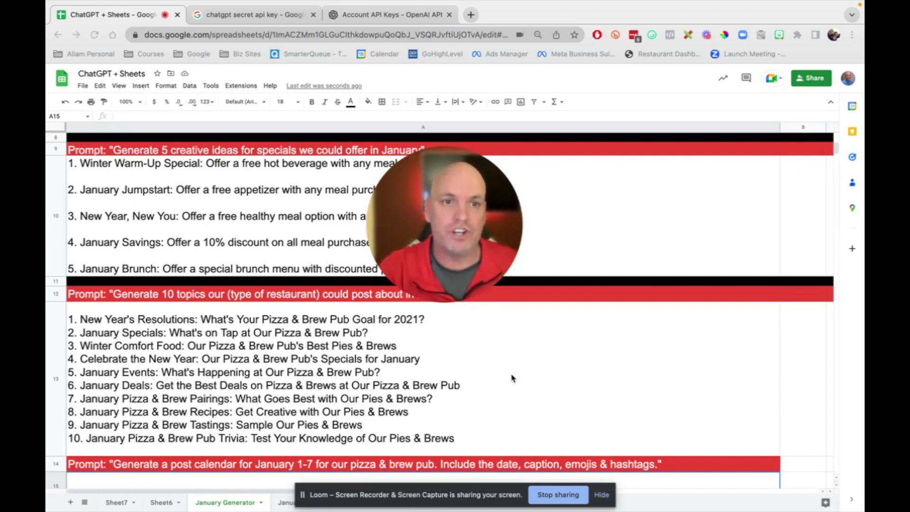
click(119, 503)
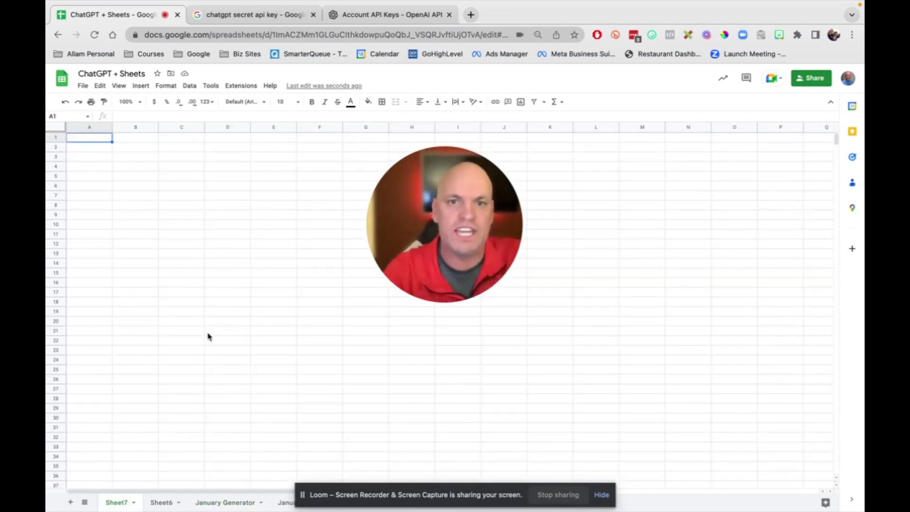
Find 'gpt for' in the add-on Marketplace, confirm GPT for Sheets is installed, and close it.
click(241, 85)
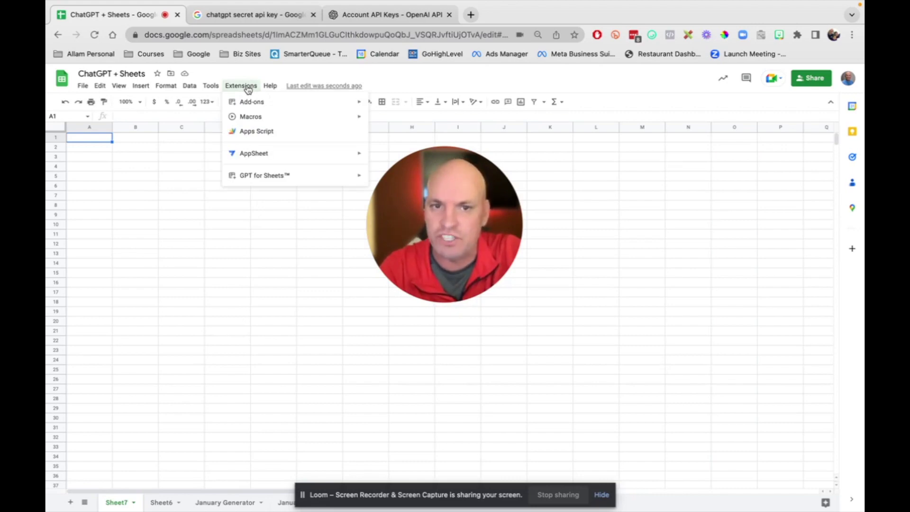
mouse_move(255, 103)
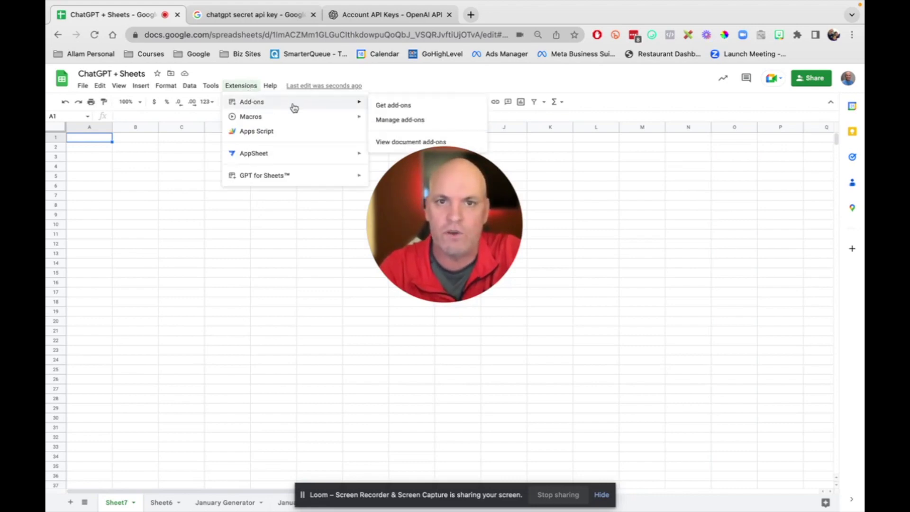
click(393, 107)
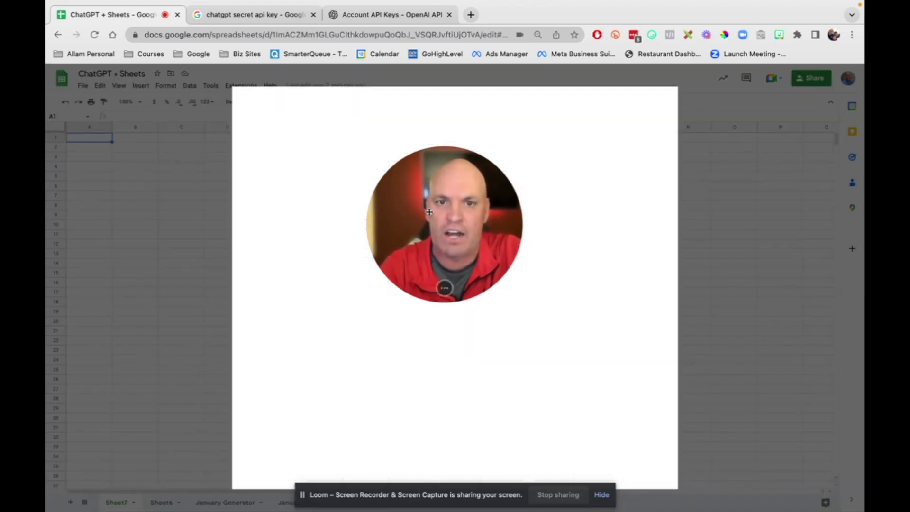
click(469, 102)
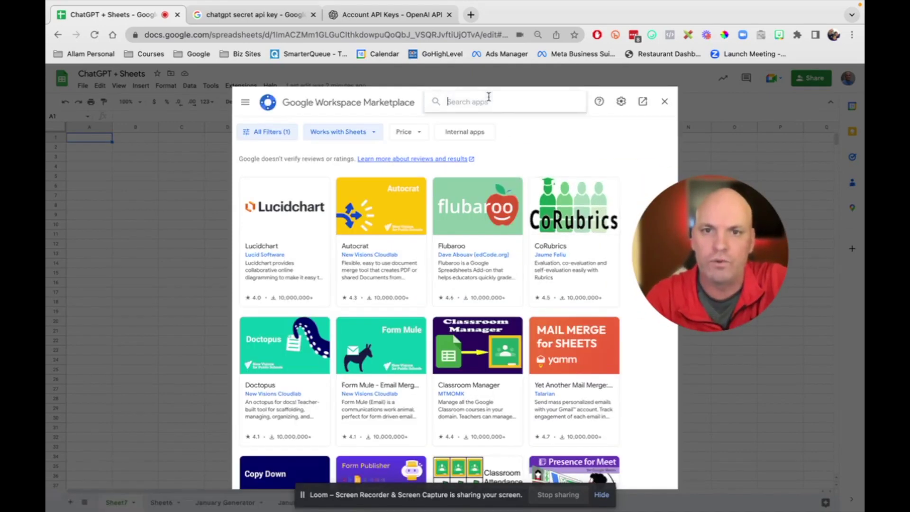
text(gpt for)
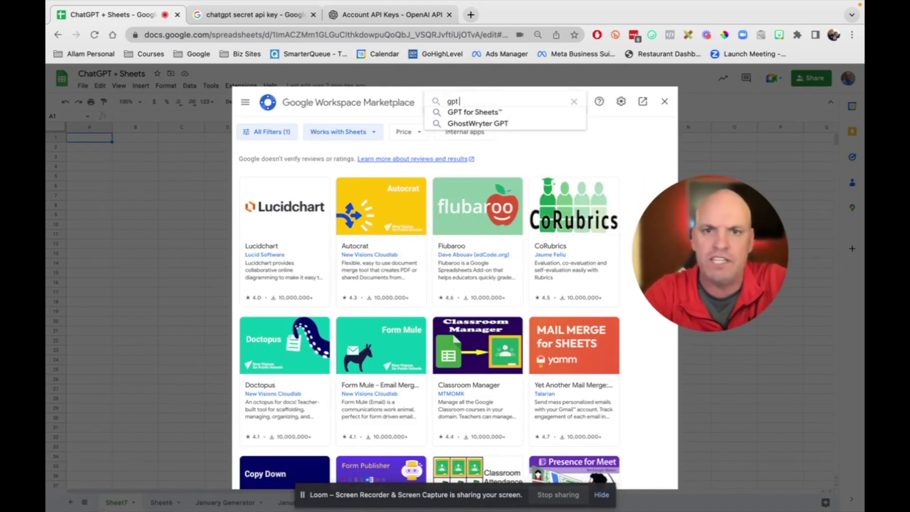
click(493, 113)
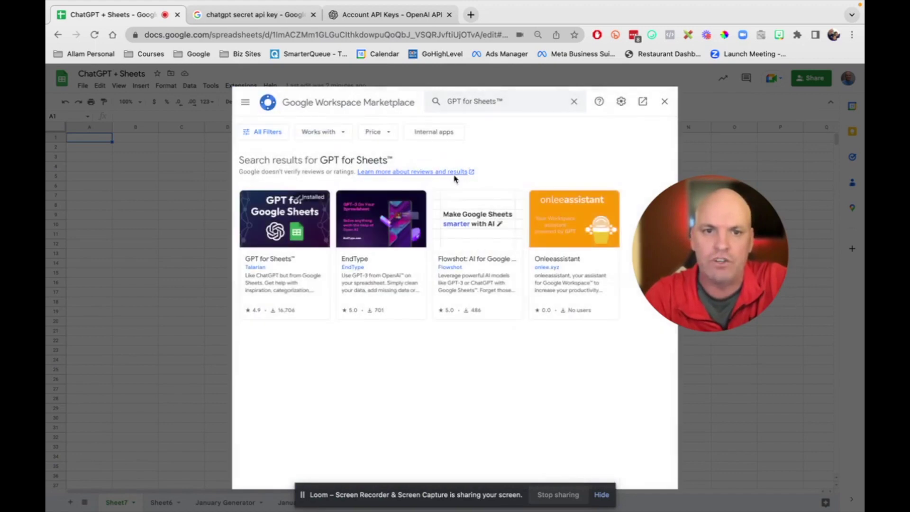
click(327, 237)
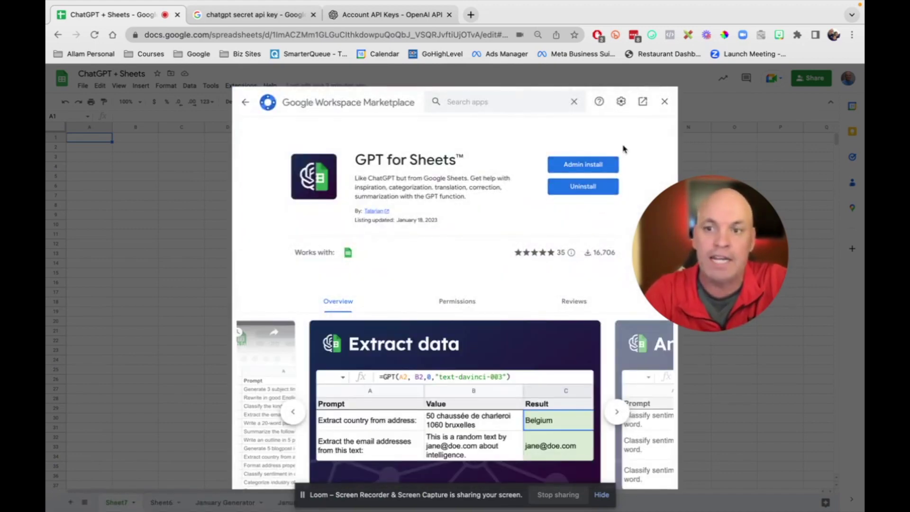
click(667, 99)
click(503, 233)
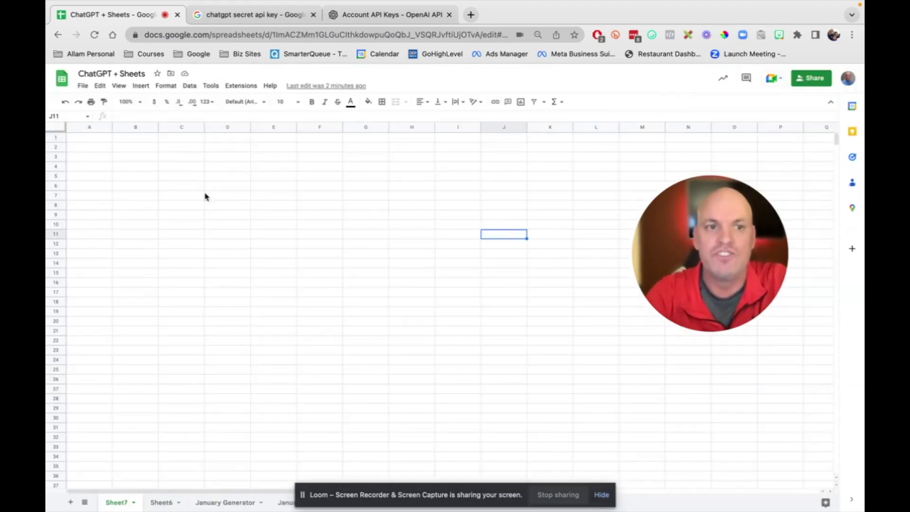
click(88, 139)
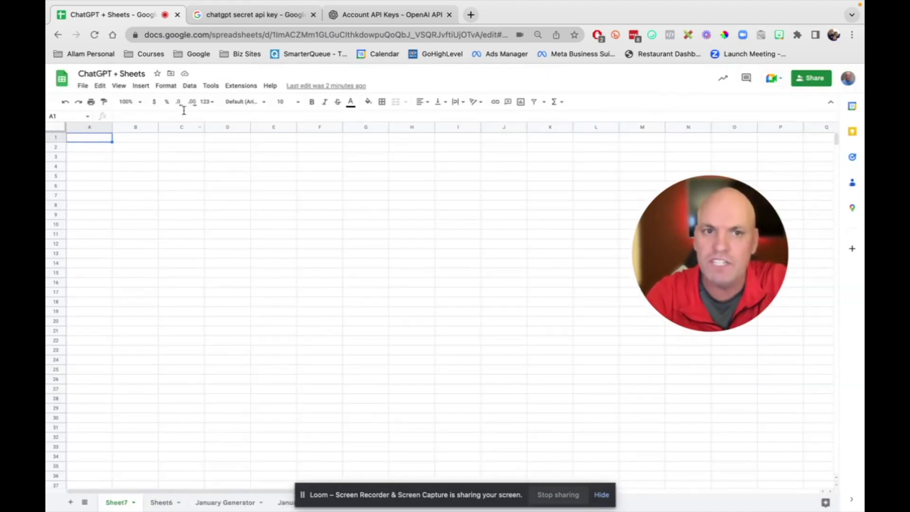
click(242, 87)
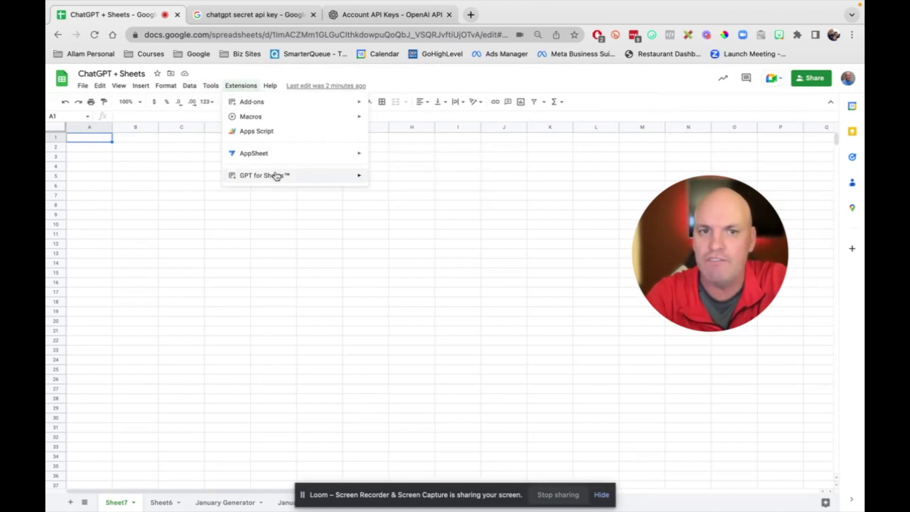
mouse_move(276, 176)
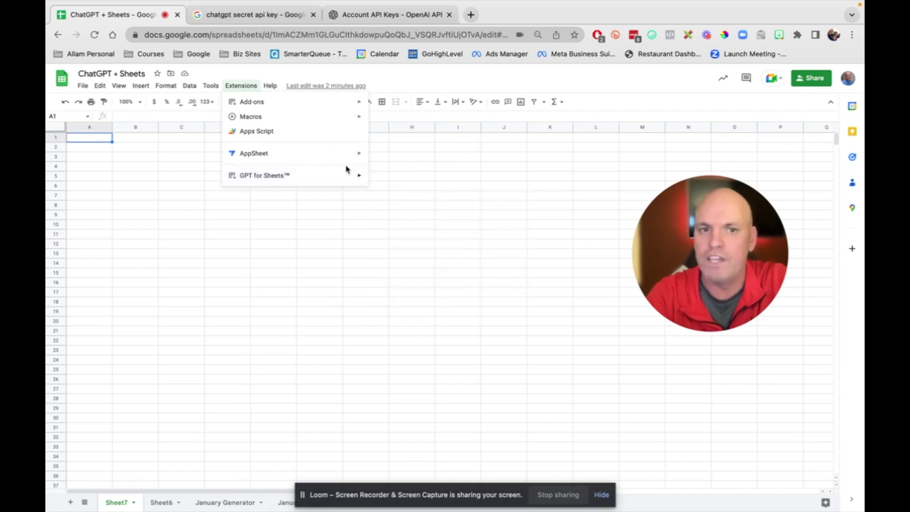
mouse_move(347, 175)
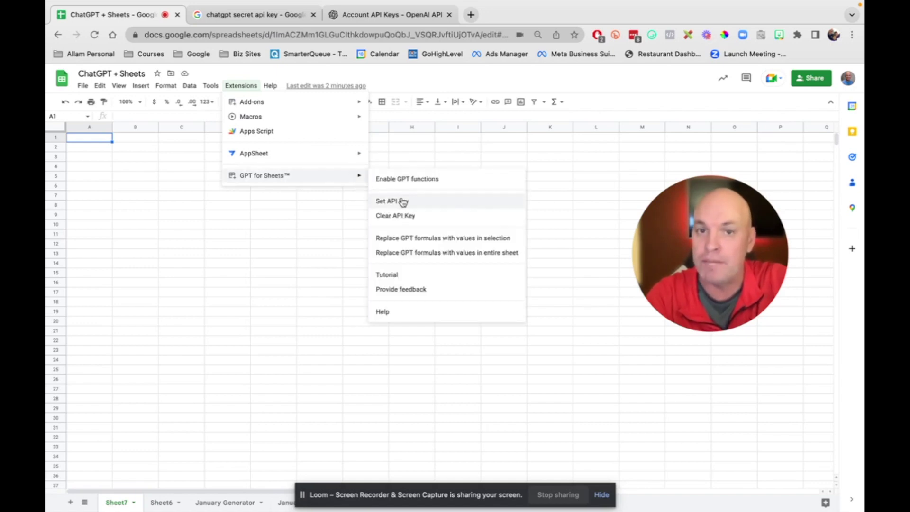
click(303, 245)
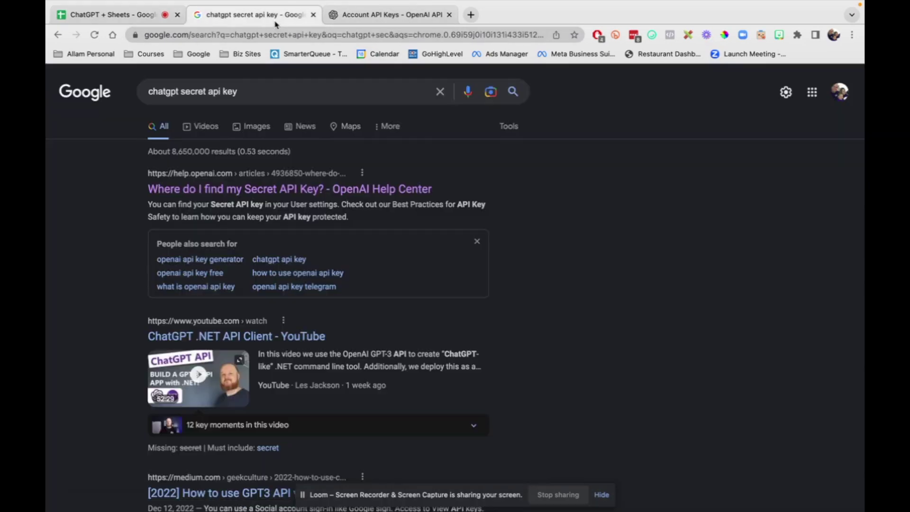
View the OpenAI API keys page listing the existing secret key, then return to the spreadsheet.
click(285, 15)
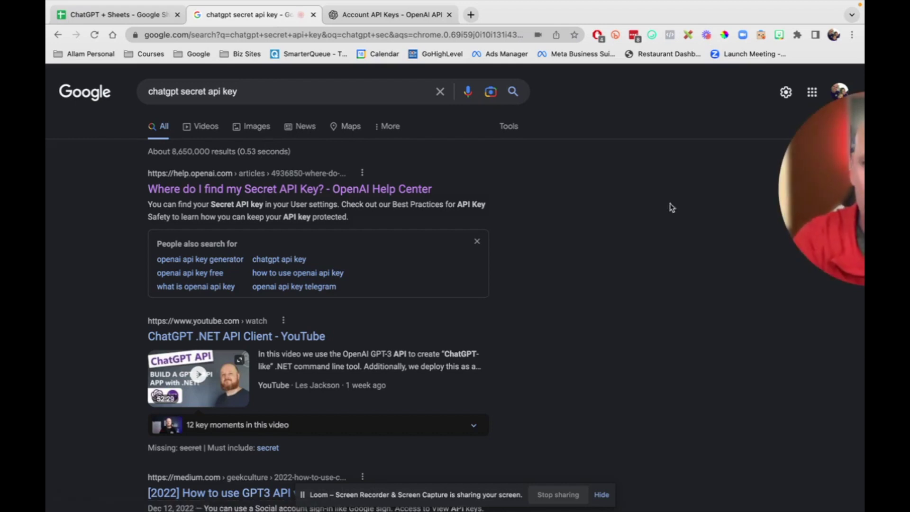
drag(834, 190, 636, 245)
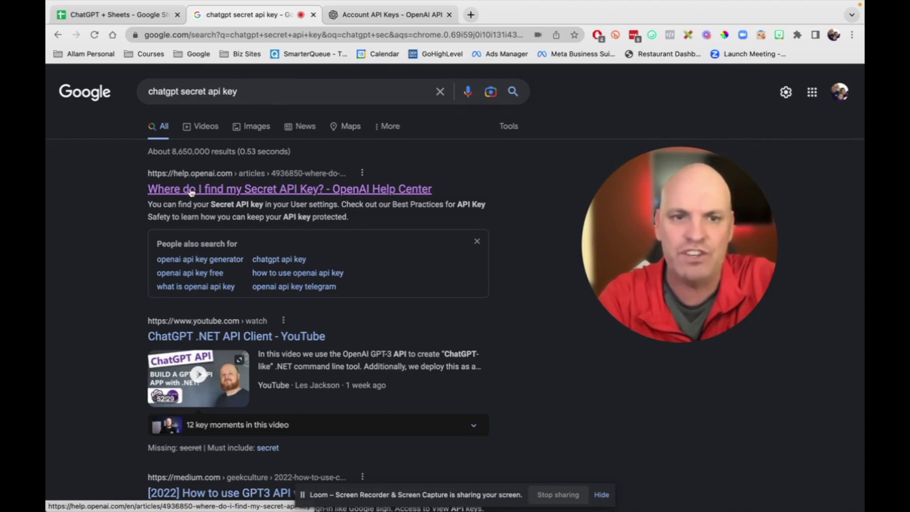
click(409, 18)
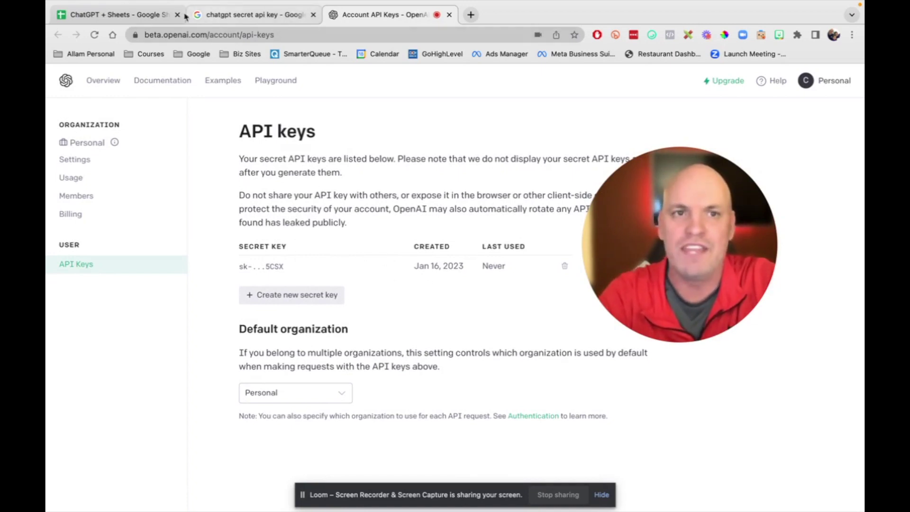
click(142, 15)
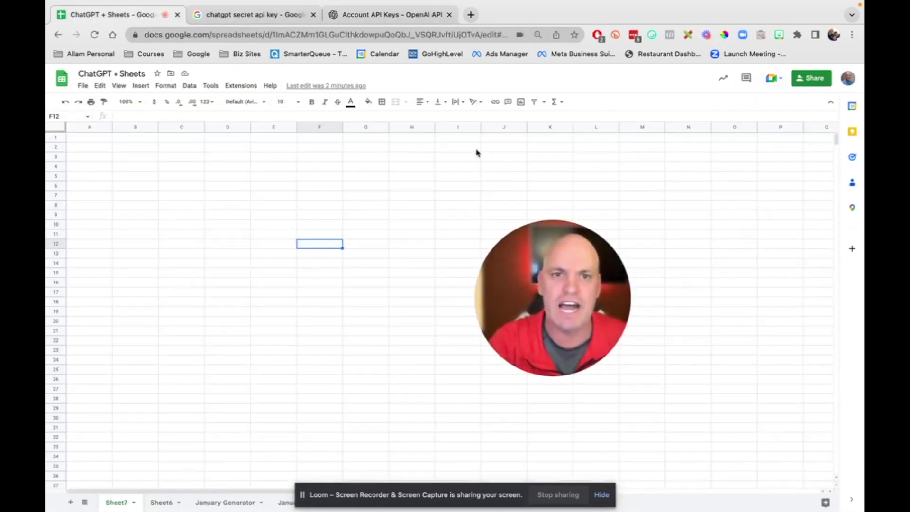
Dismiss the GPT for Sheets options menu, leaving blank Sheet7 in view.
click(270, 86)
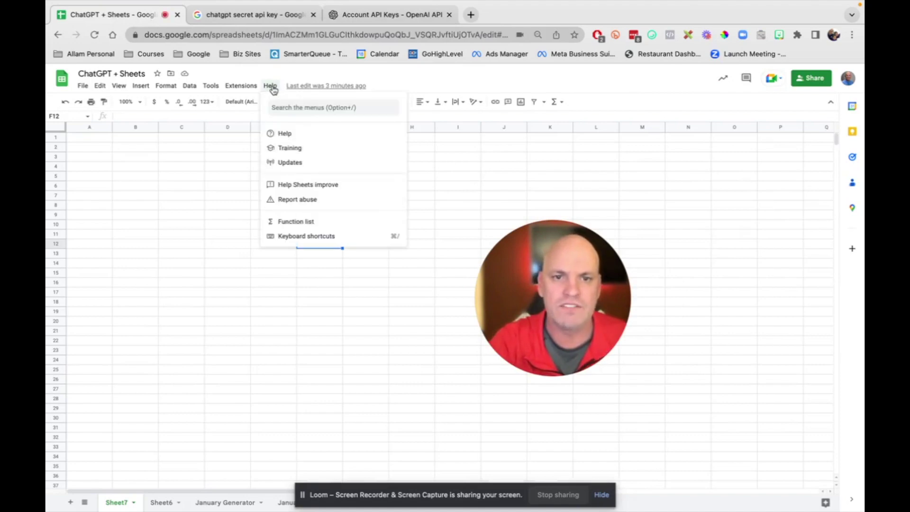
mouse_move(242, 85)
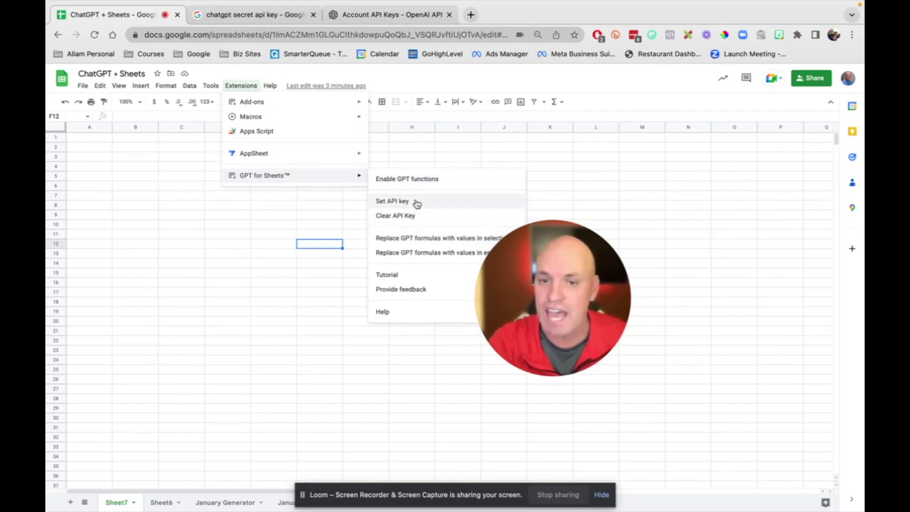
click(237, 276)
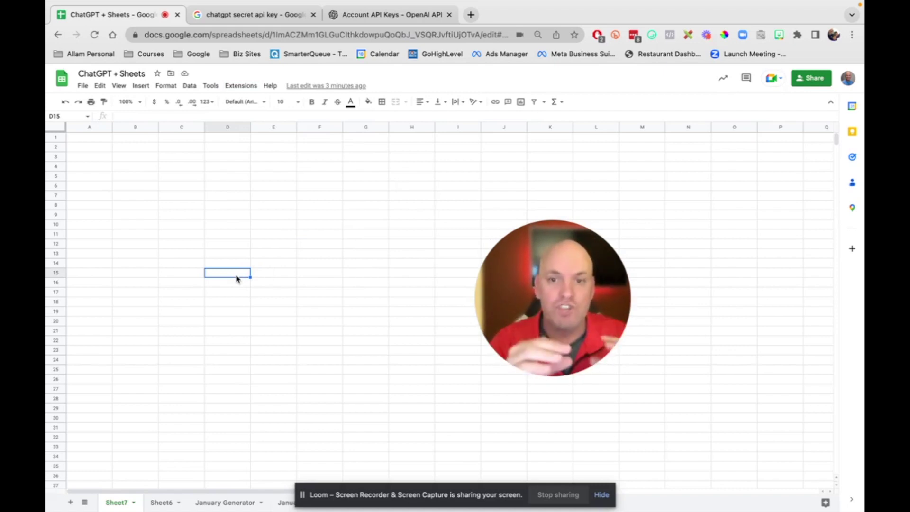
On Sheet6, read the Valentine's Day =gpt prompt in A1 and begin typing =gpt in A2.
click(161, 503)
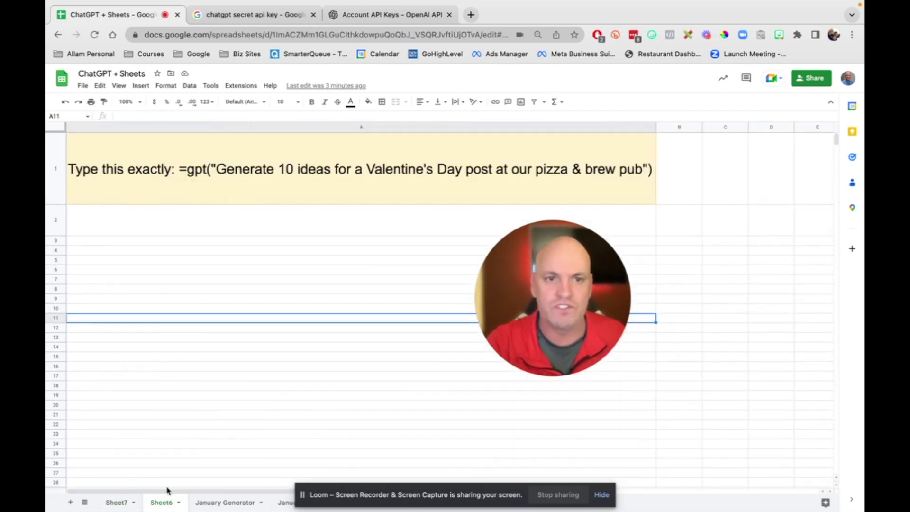
click(193, 444)
click(247, 357)
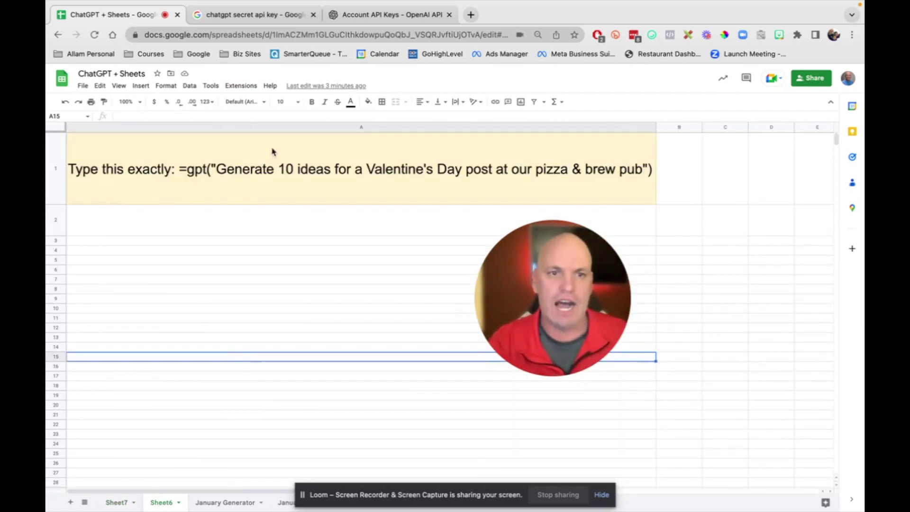
click(185, 181)
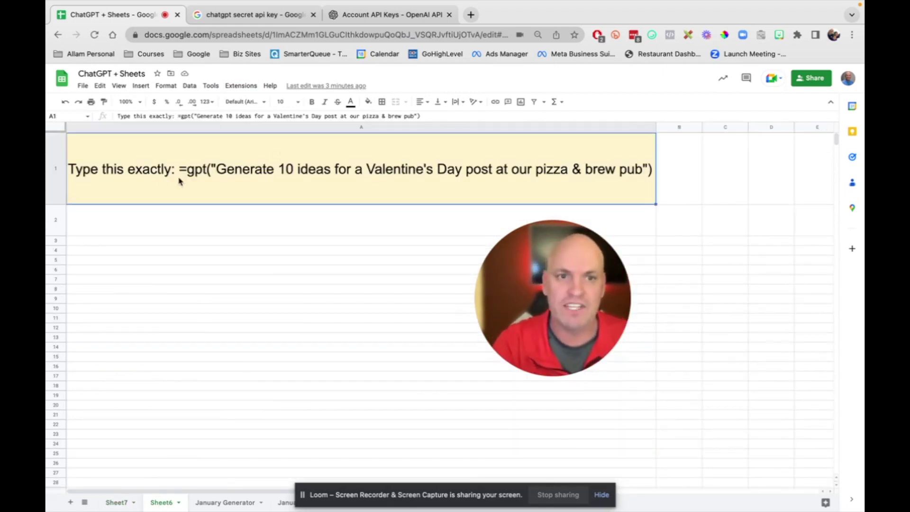
double_click(184, 171)
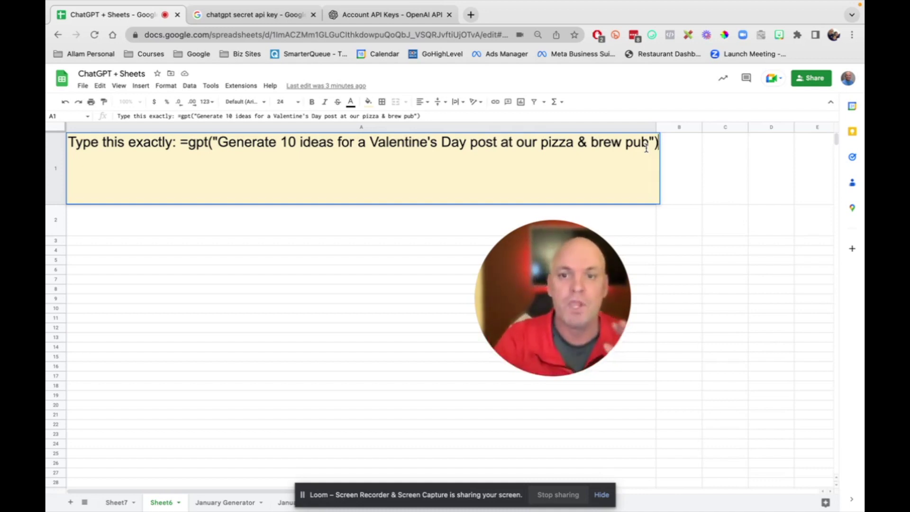
click(354, 222)
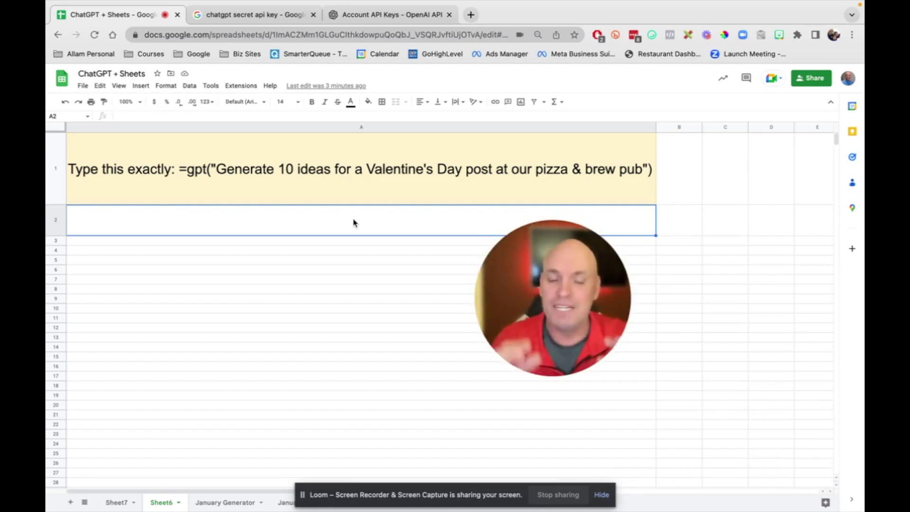
text(=)
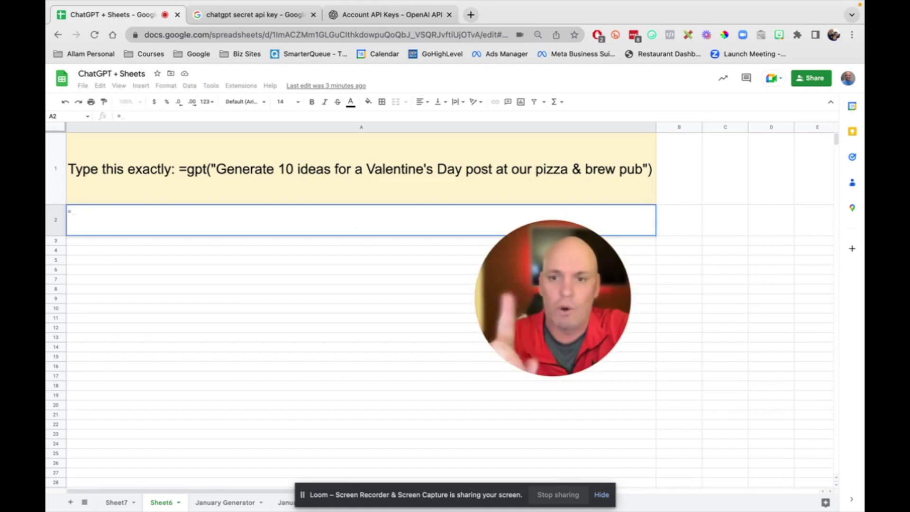
text(gpt)
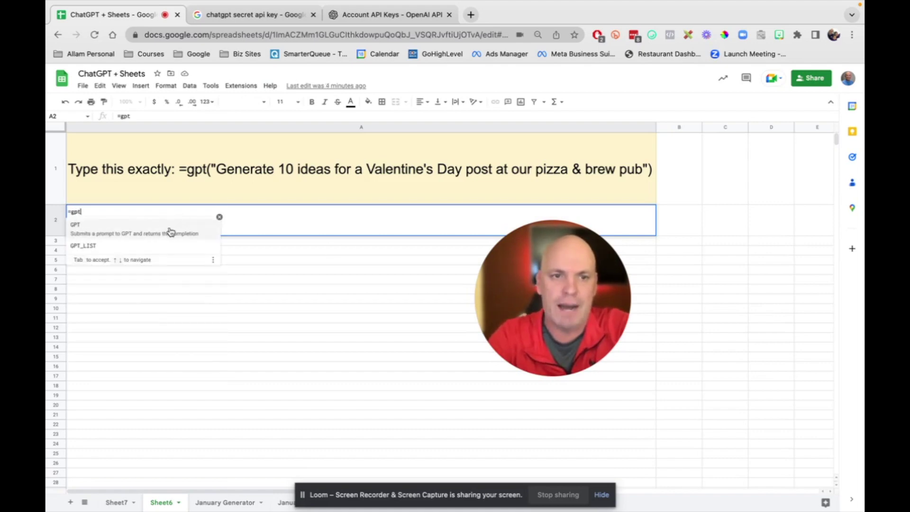
Enter =GPT("Generate 10 ideas for a Valentine's Day post at our pizza & brew pub…") in A2 and heighten row 2.
click(170, 230)
text("Gen)
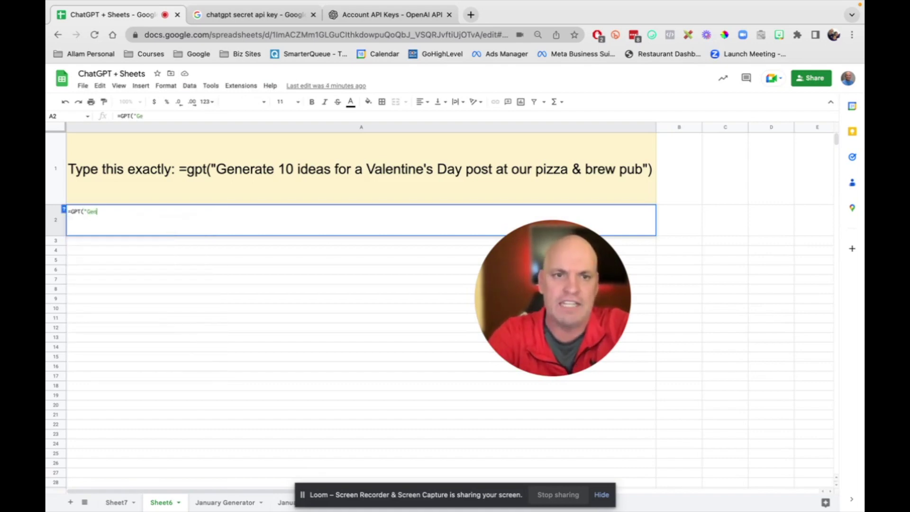
text(erate 10 ideas for a )
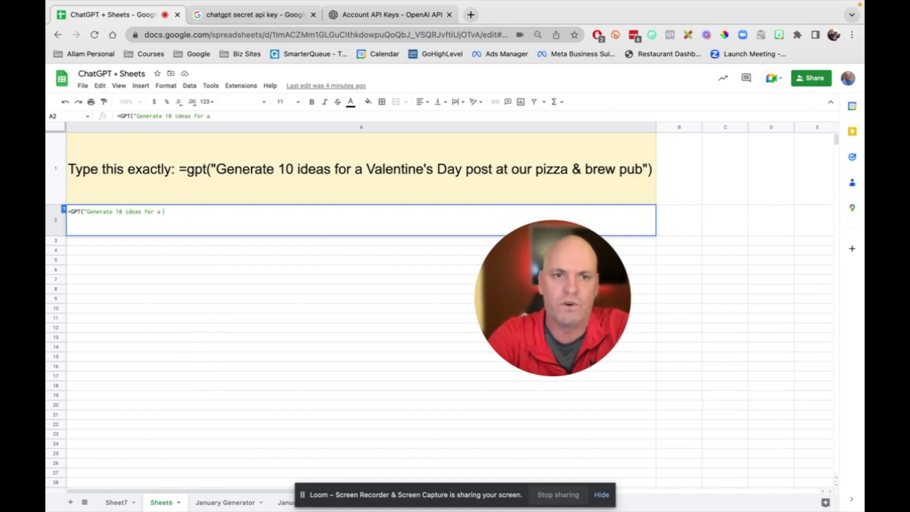
text(Valentine's Day po)
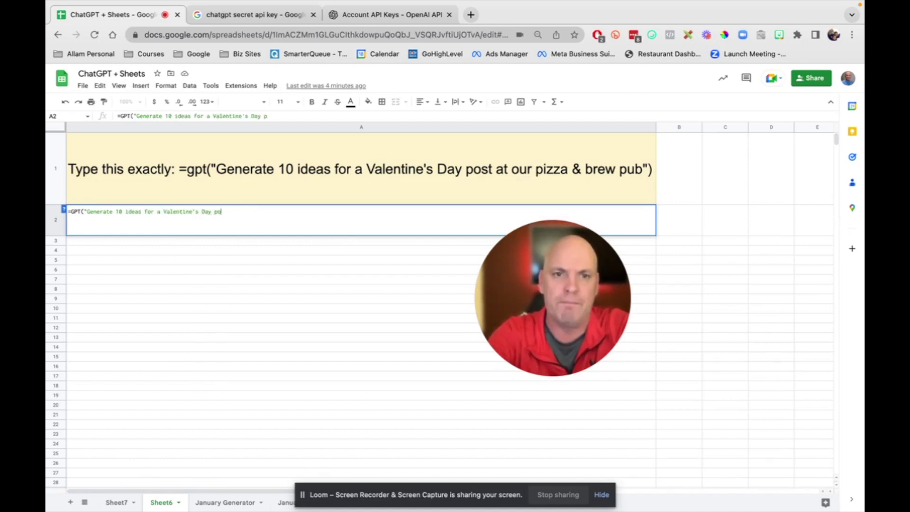
text(st at our pizza & brew pub.)
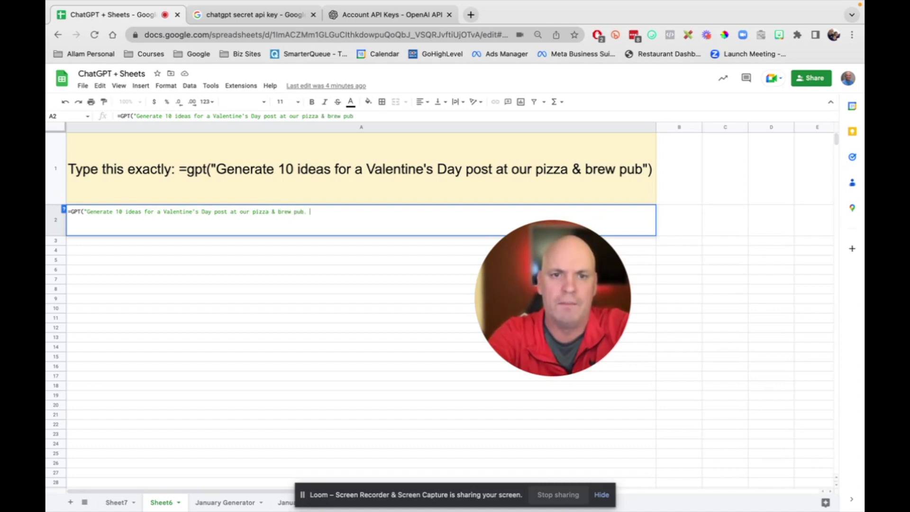
text( Include captions)
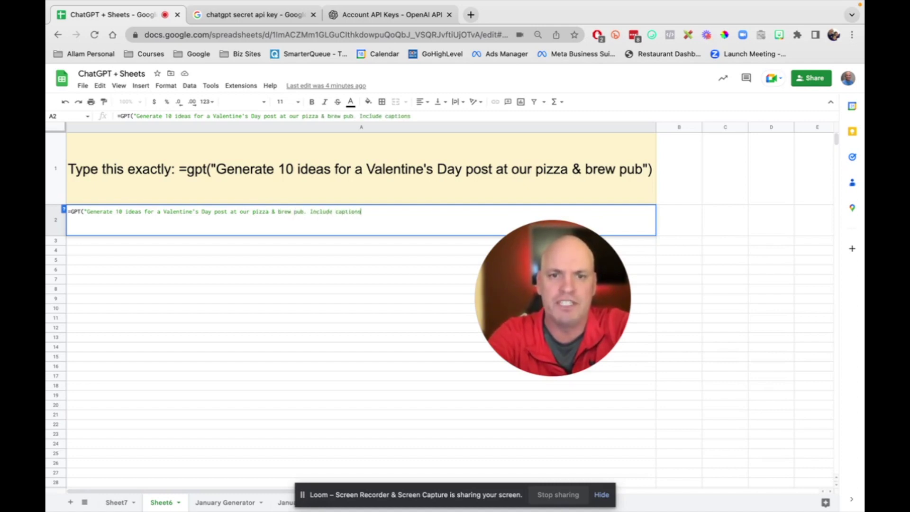
text(, hashtags & emojis)
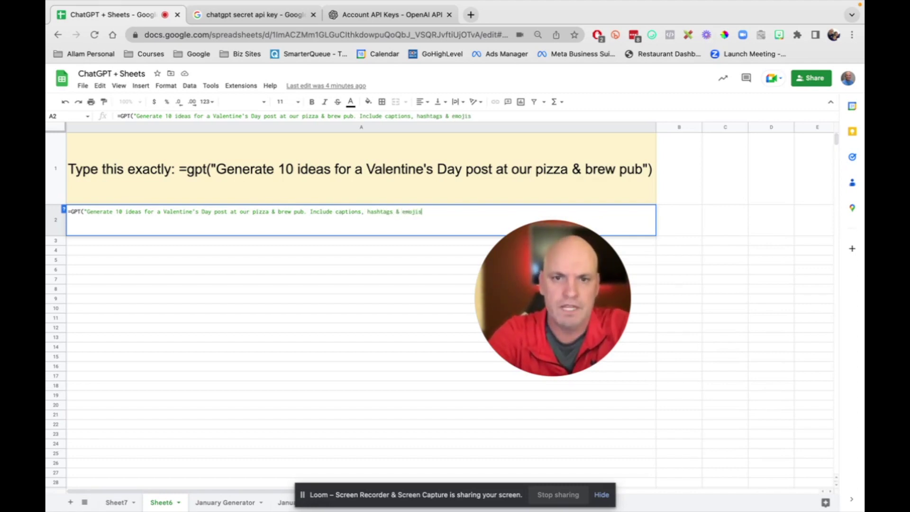
text("))
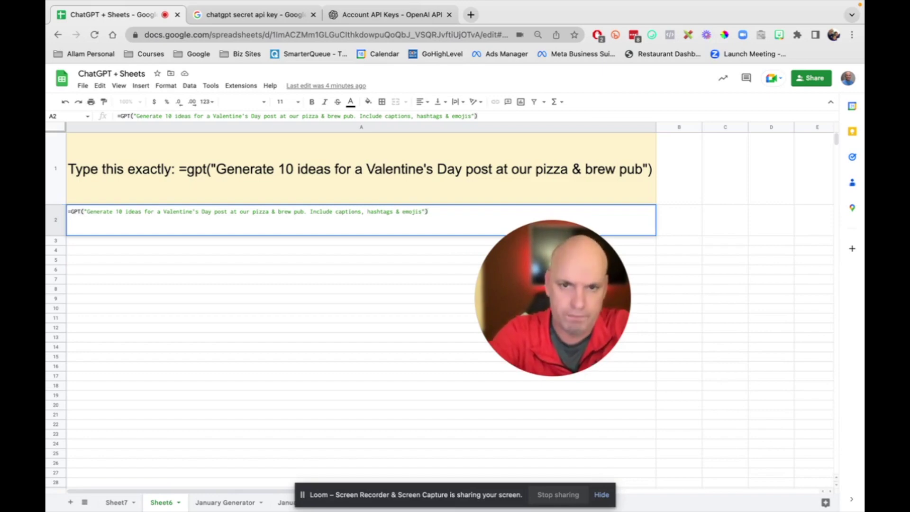
key(Return)
drag(59, 242, 62, 314)
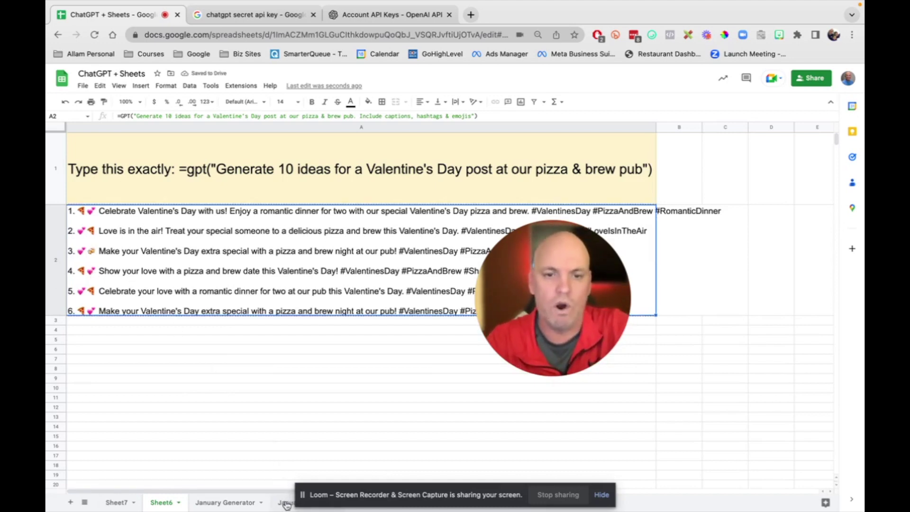
click(602, 494)
On January Planner, paste the GPT formula into the 1/2 Post cell C4, then undo it.
click(306, 503)
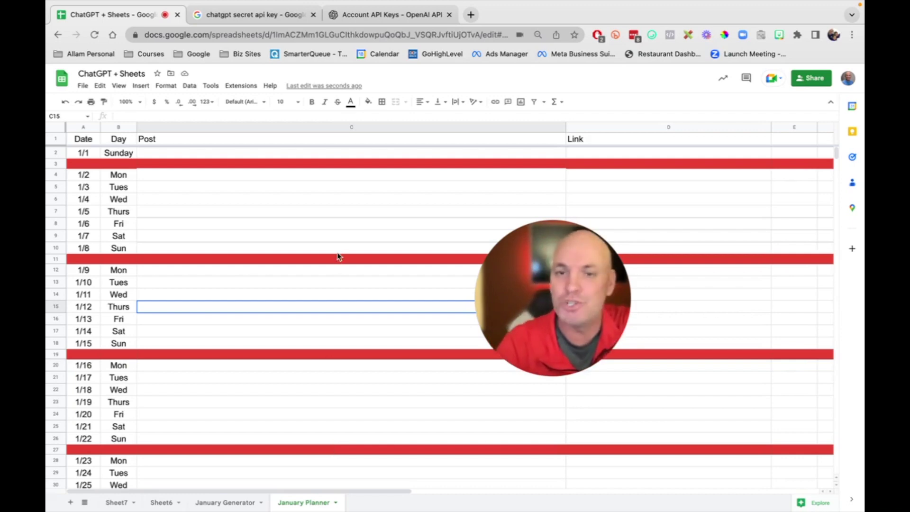
click(281, 180)
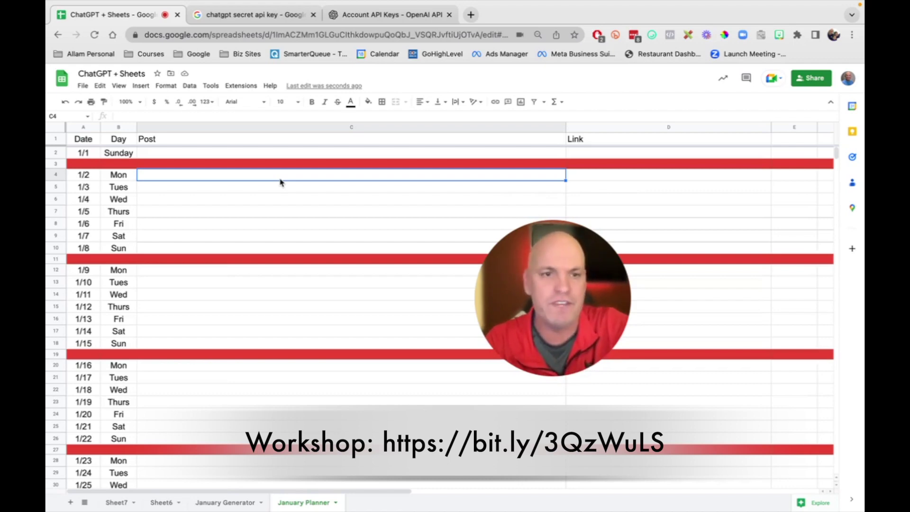
text(=GPT("Generate 10 ideas for a Valentine's Day post at our pizza & brew pub. Include captions, hashtags & emojis"))
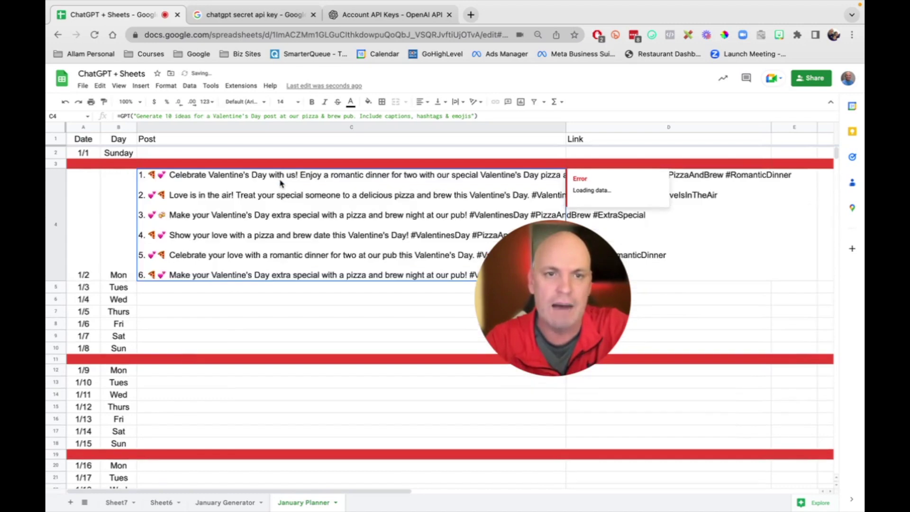
key(ctrl+z)
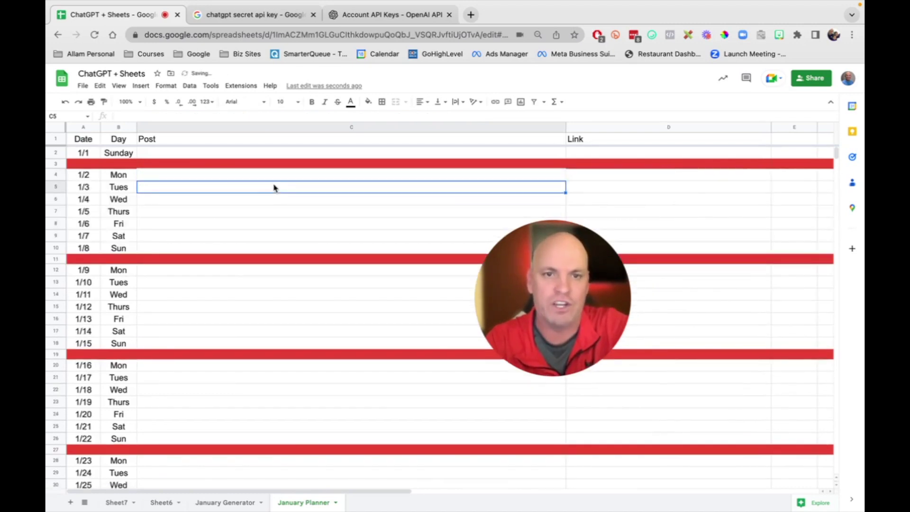
click(276, 181)
Paste the Valentine's posts into C4 as values only.
right_click(275, 181)
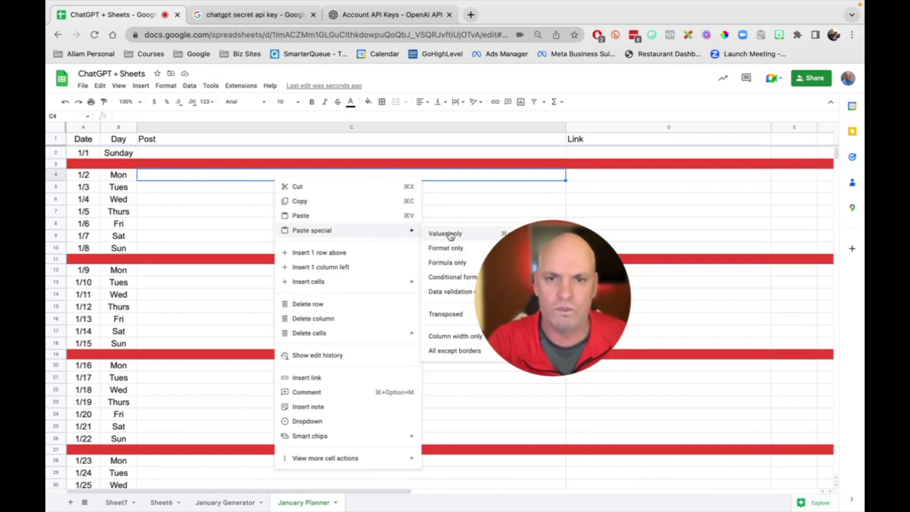
click(449, 234)
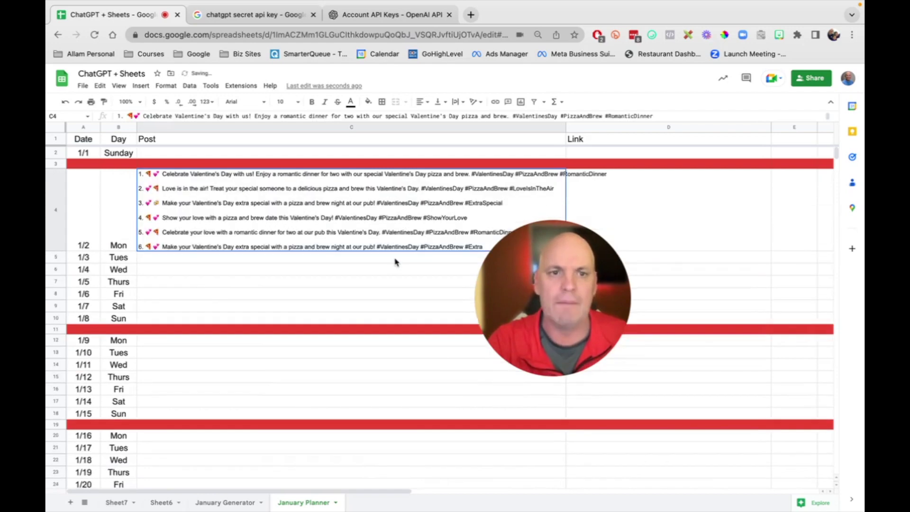
click(365, 272)
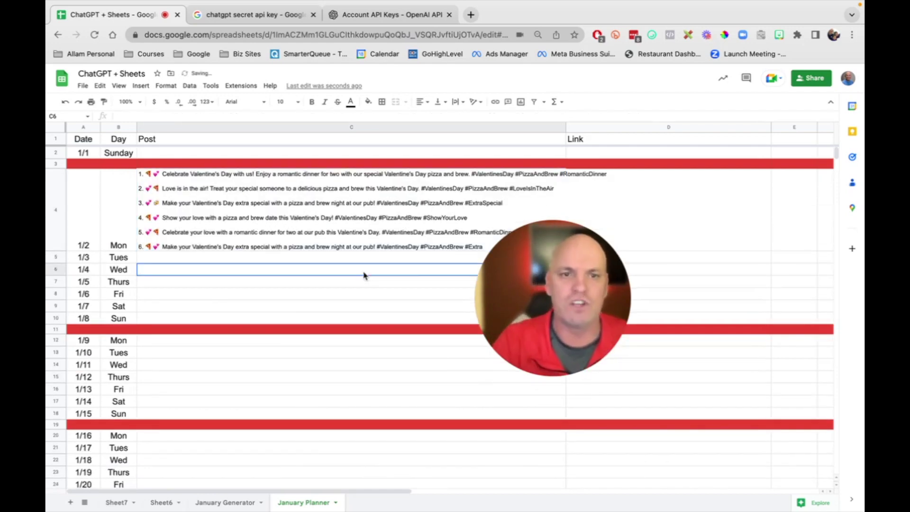
click(359, 240)
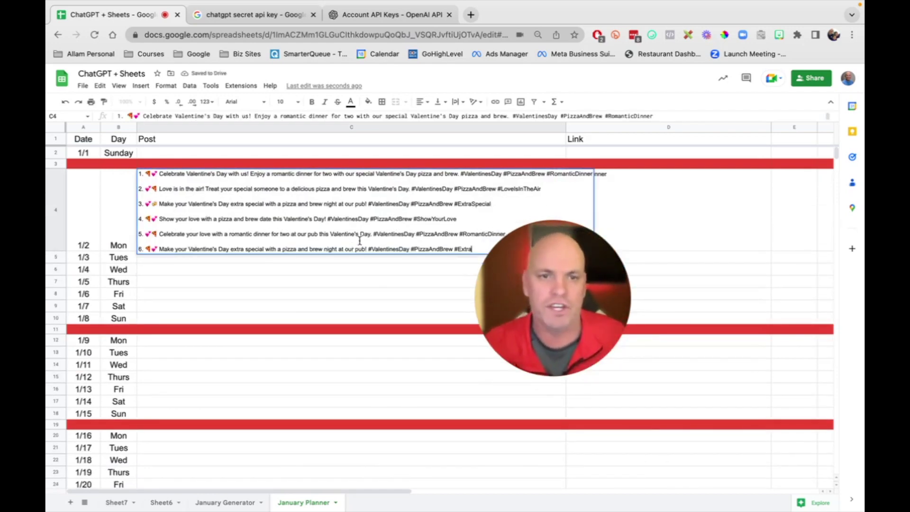
Copy individual post lines from C4 into the 1/7 cell C9 and the 1/6 cell C8.
triple_click(469, 249)
key(ctrl+c)
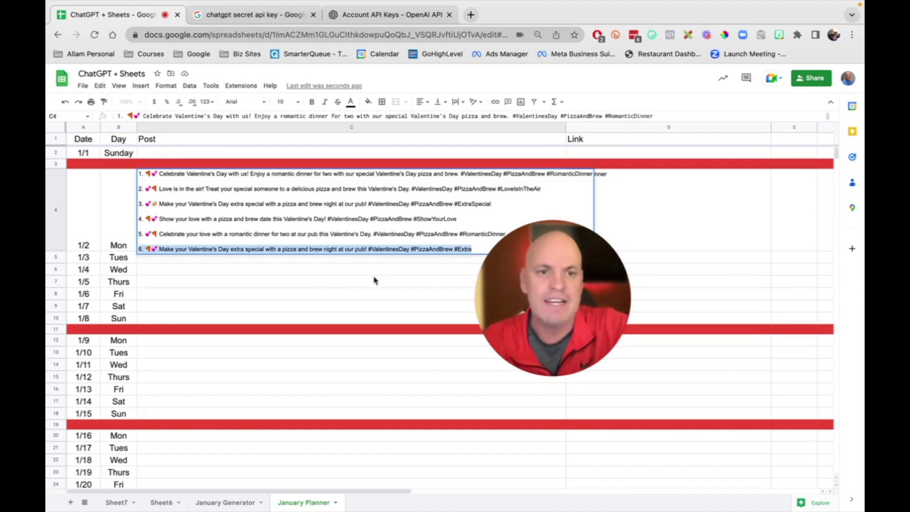
click(265, 314)
key(ctrl+v)
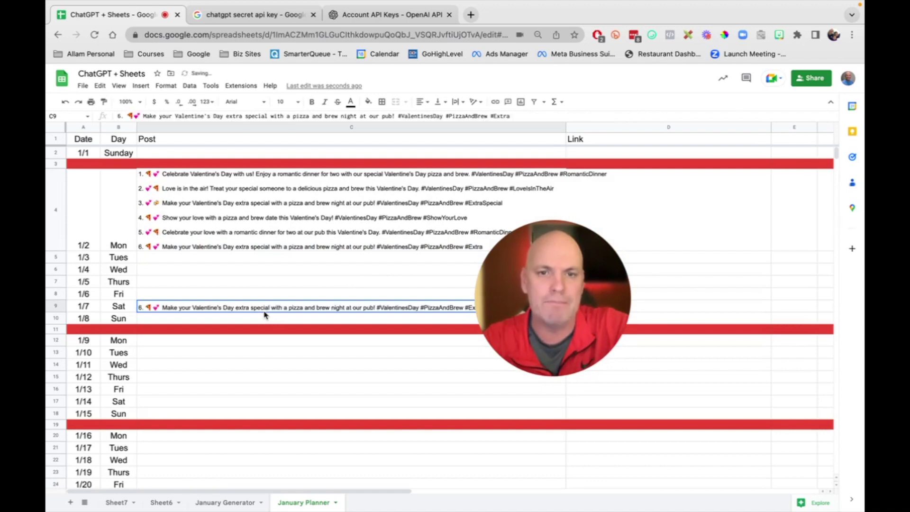
double_click(353, 219)
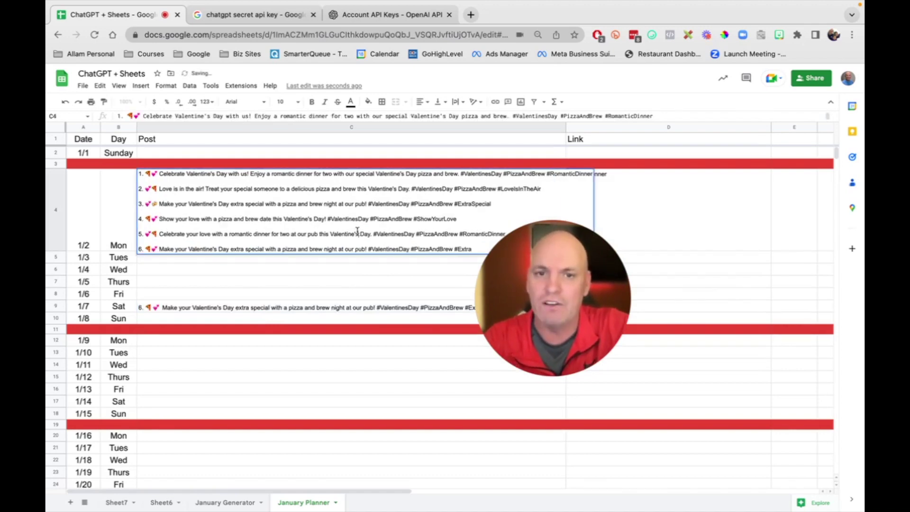
triple_click(357, 233)
key(ctrl+c)
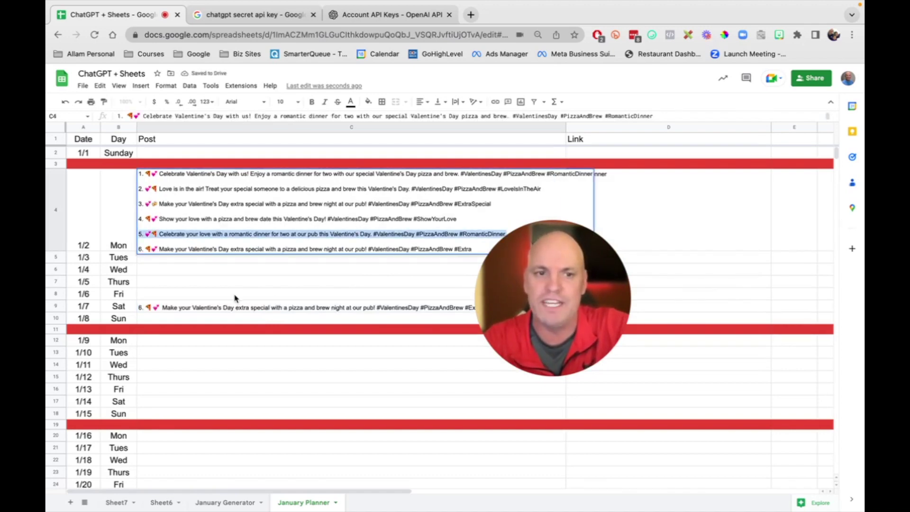
click(235, 298)
key(ctrl+v)
Replace the third and fourth post lines in C4 and clear a stray paste from 1/5 cell C7.
double_click(251, 218)
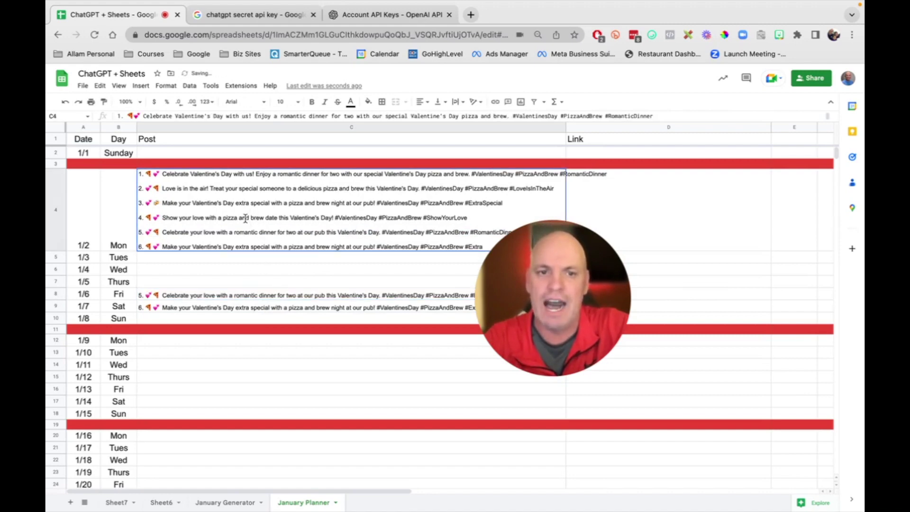
triple_click(252, 218)
key(ctrl+v)
click(192, 282)
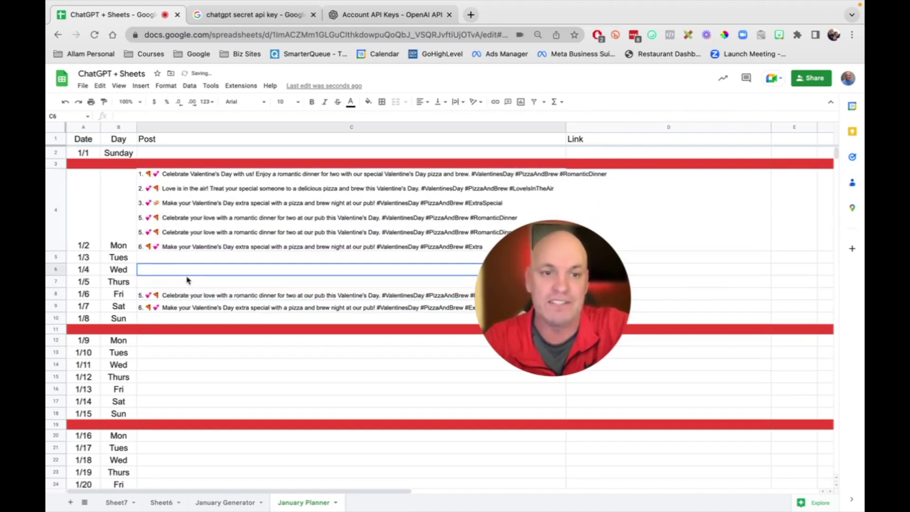
key(ctrl+v)
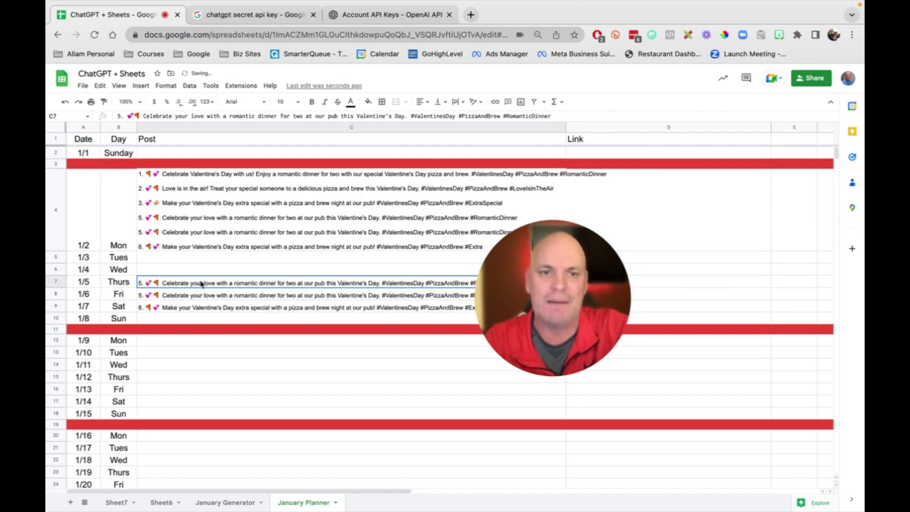
key(Delete)
double_click(228, 204)
triple_click(228, 204)
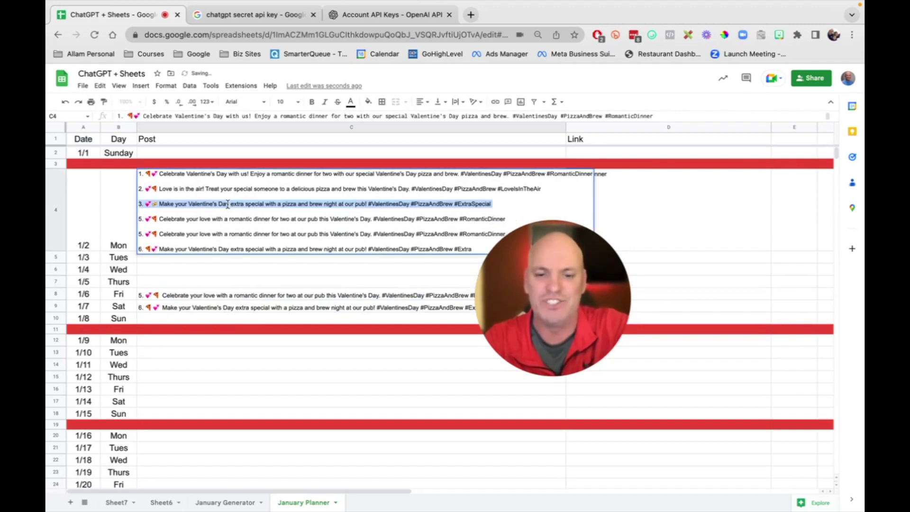
key(ctrl+v)
click(167, 282)
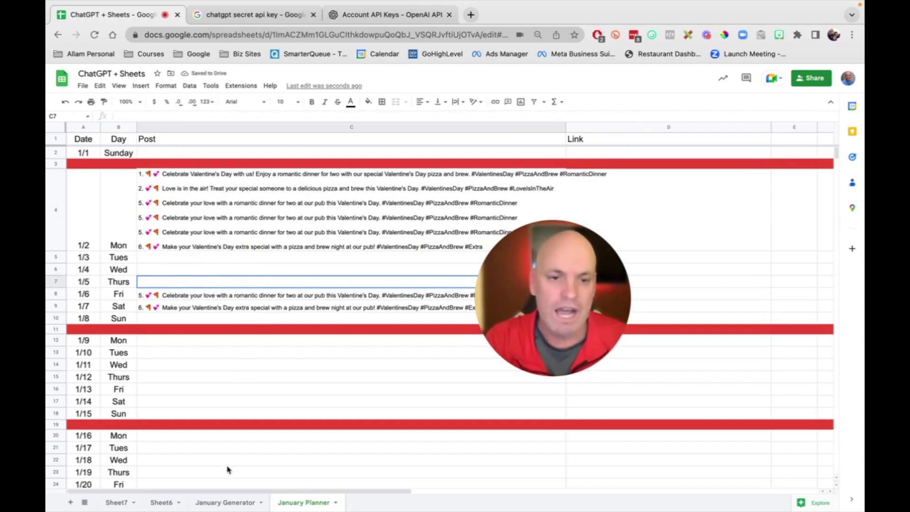
On January Generator, review the holiday and weekly BOGO burger prompts and their =GPT formulas in A3–A6.
click(222, 503)
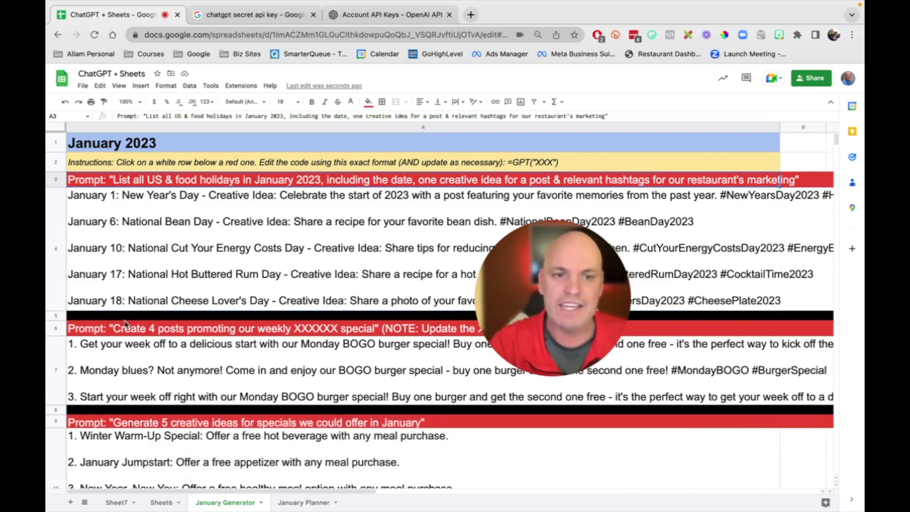
click(125, 323)
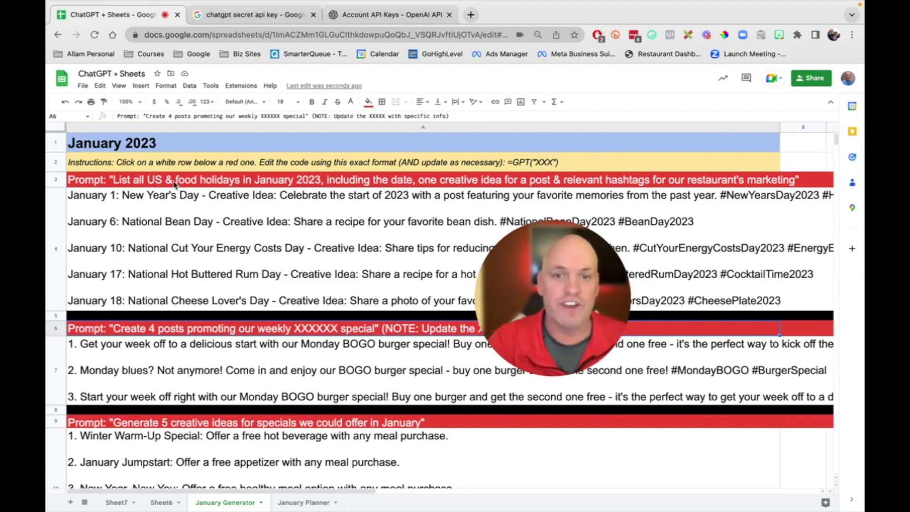
click(179, 203)
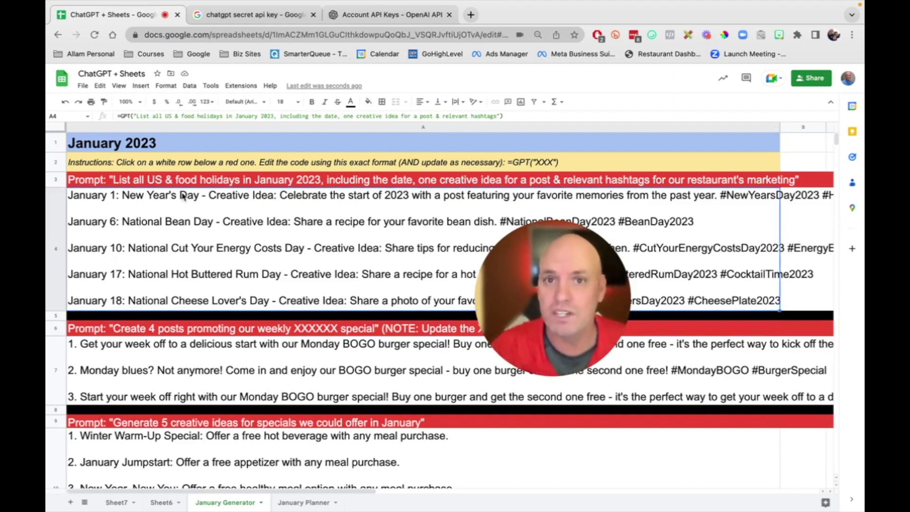
click(199, 183)
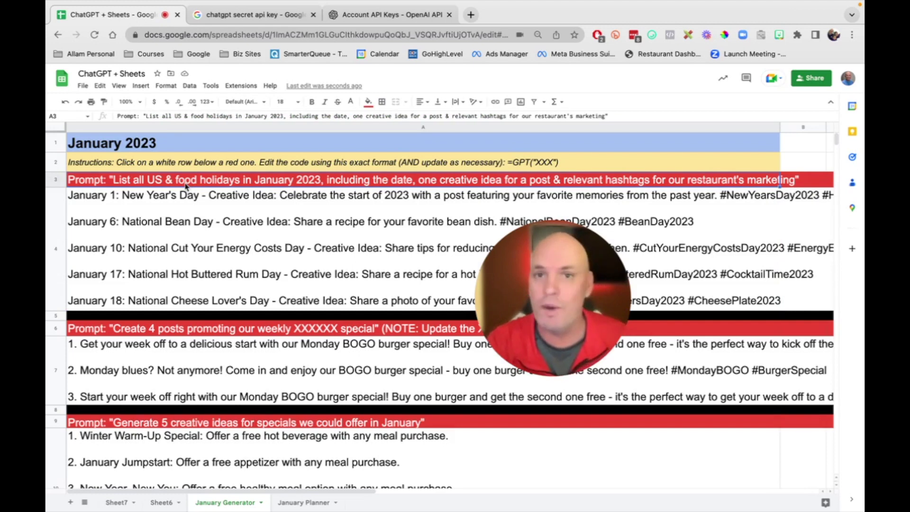
click(213, 207)
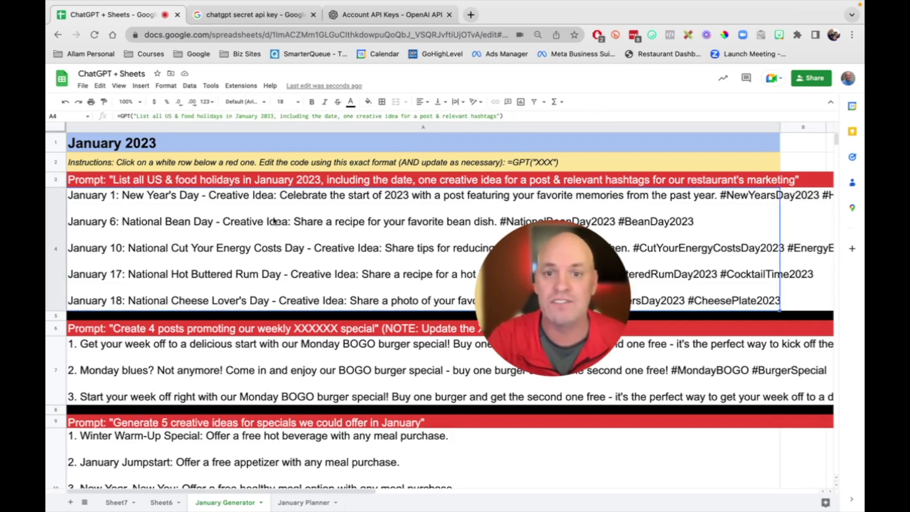
drag(546, 266, 516, 333)
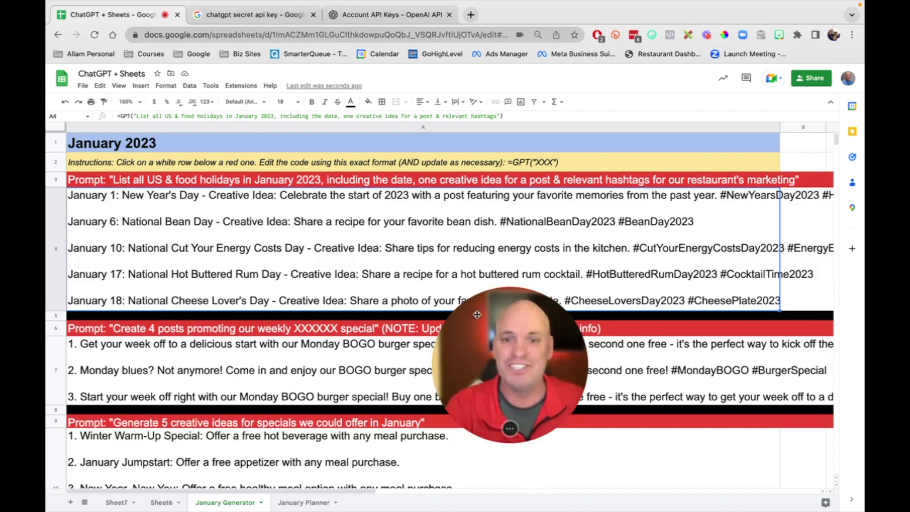
drag(460, 297, 595, 79)
scroll(417, 345, down, 5)
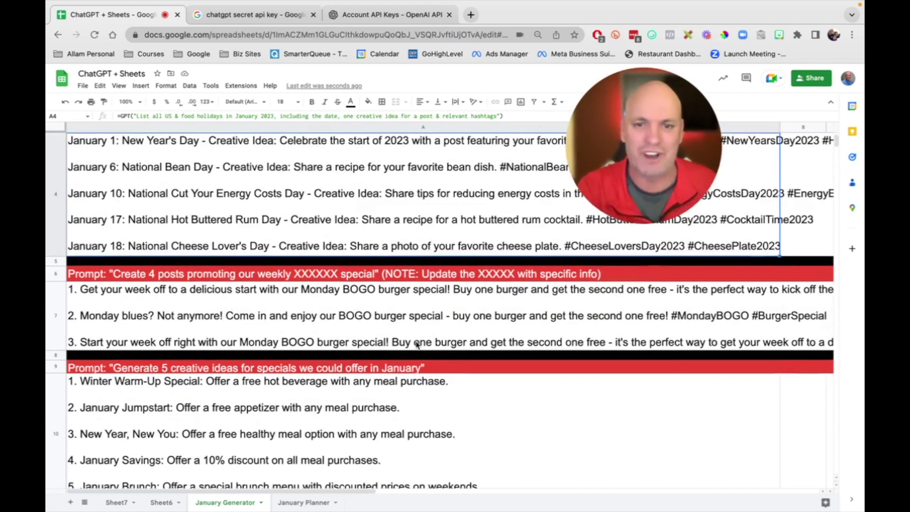
scroll(417, 345, up, 5)
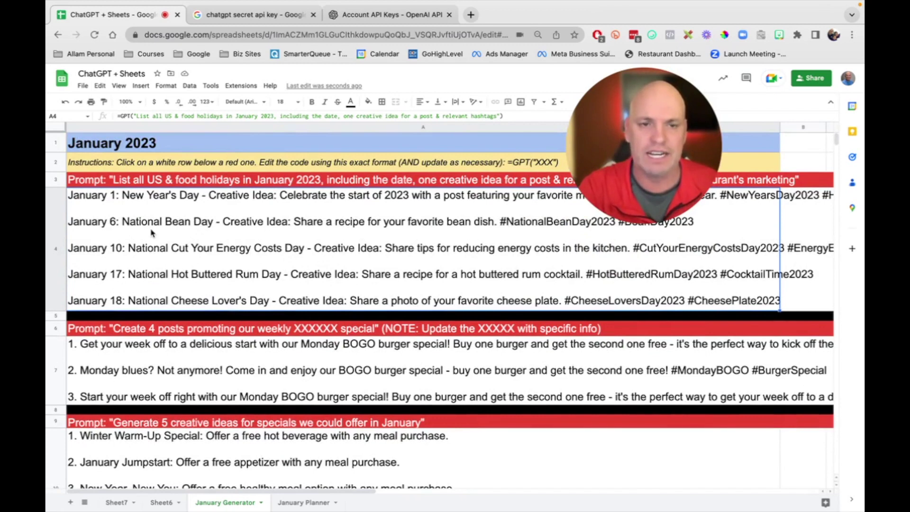
click(139, 117)
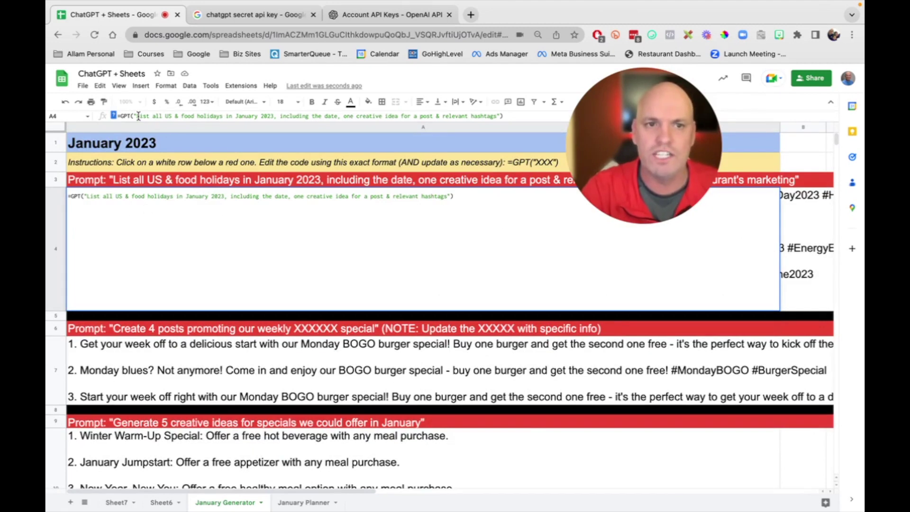
drag(137, 117, 458, 121)
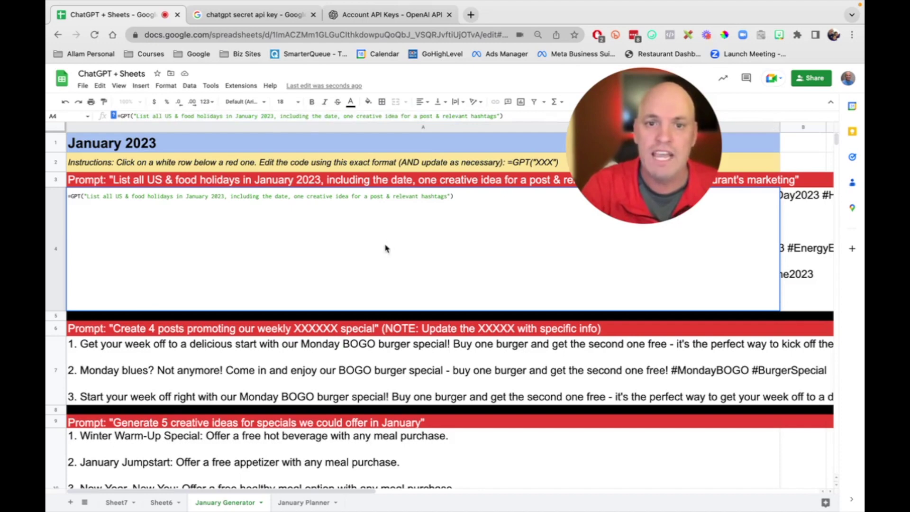
click(323, 359)
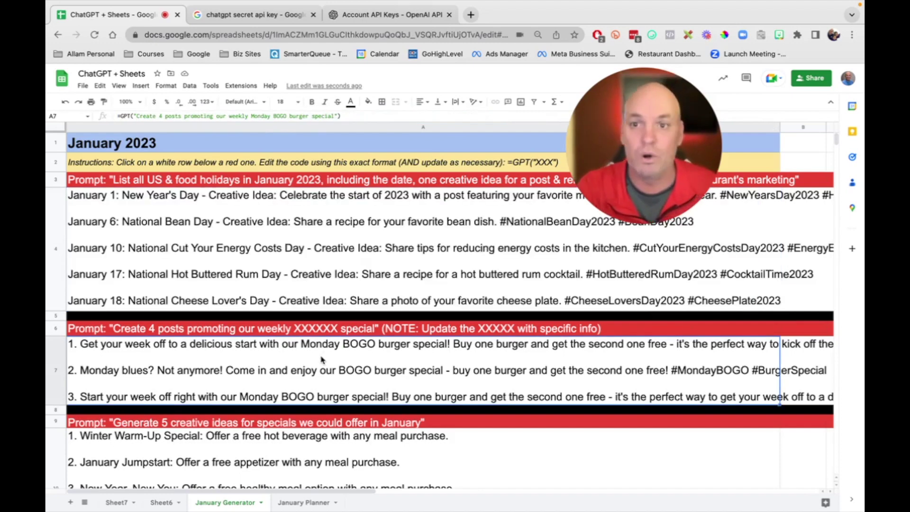
click(333, 271)
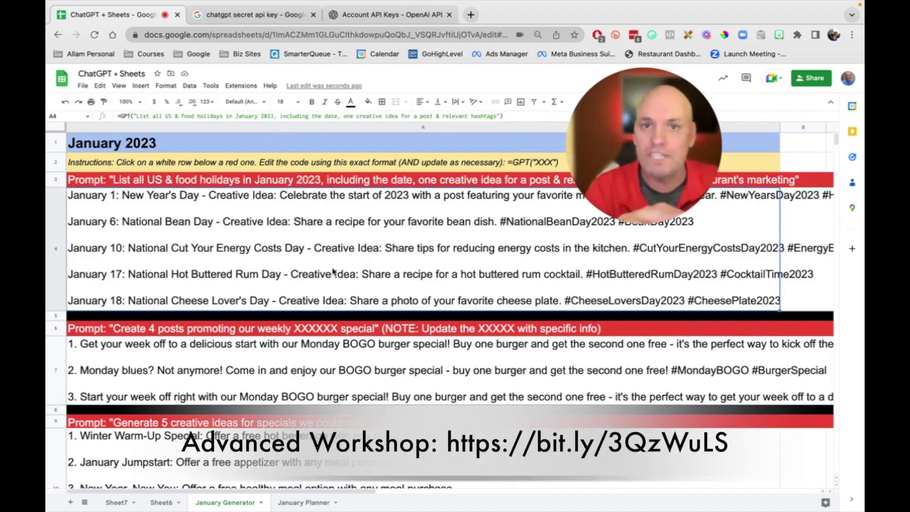